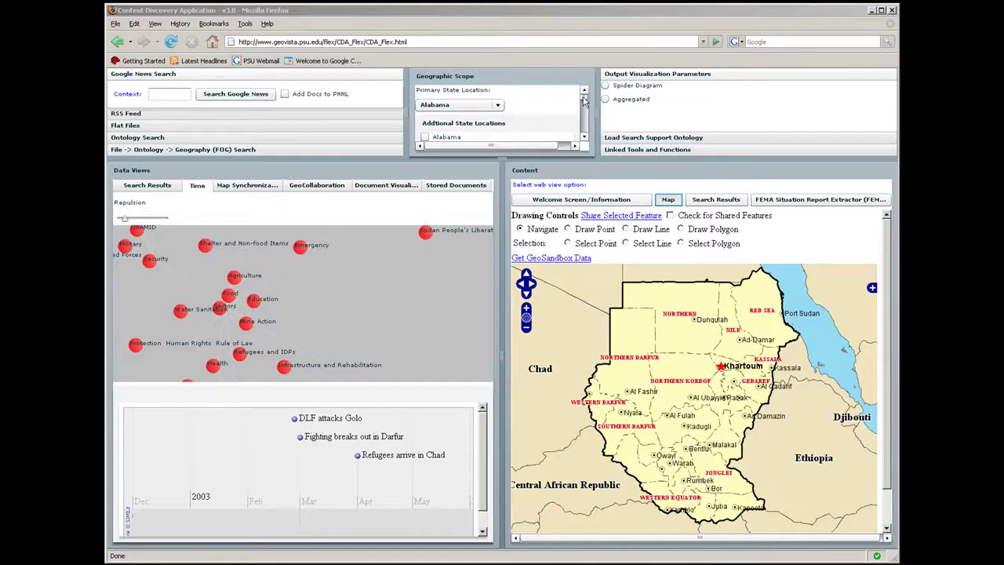
Tick World Cities and World Country Names as the geographic scope.
{"action": "left_click_drag", "start_coordinate": [583, 101], "coordinate": [584, 132]}
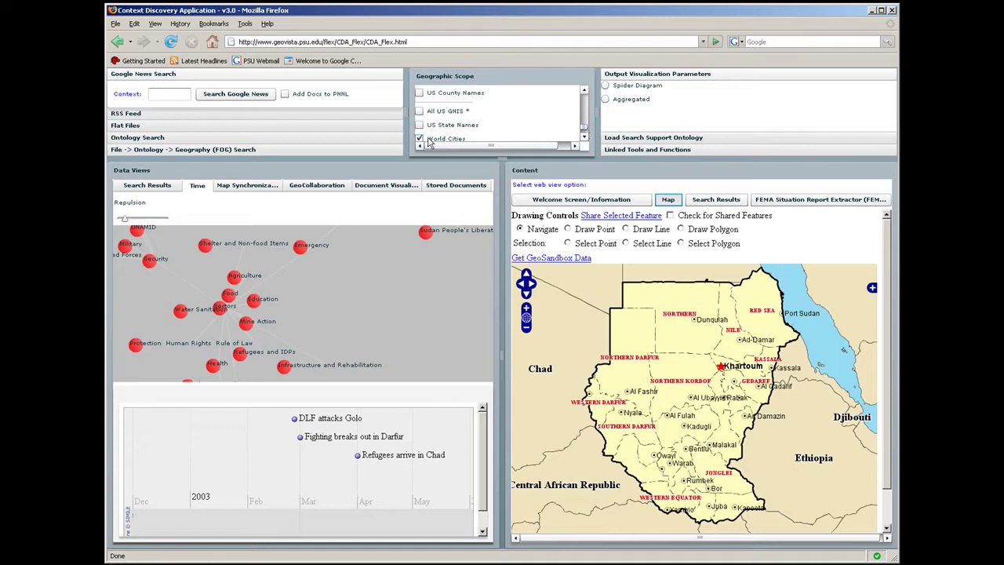
{"action": "left_click", "coordinate": [585, 138]}
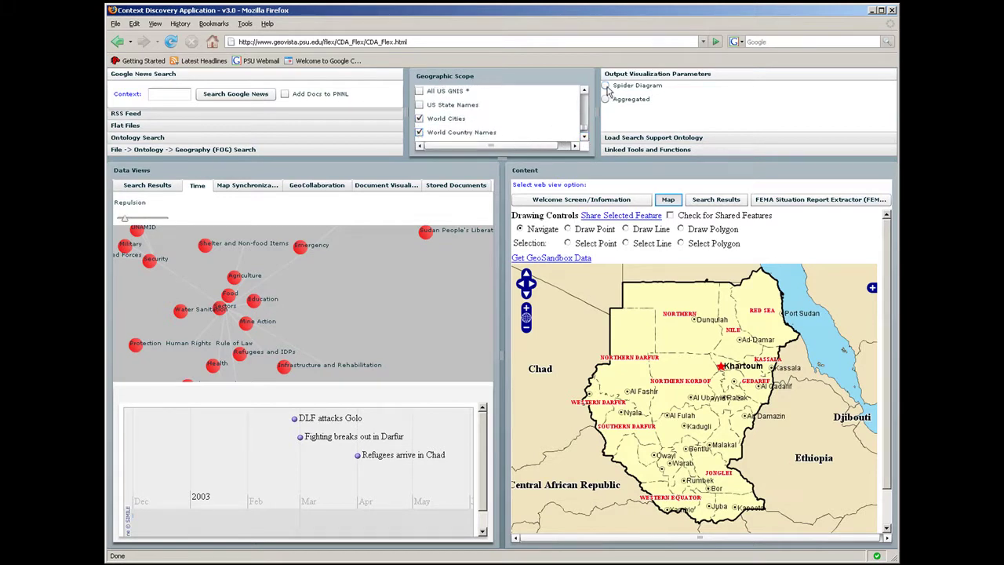
Load the owl_test.owl ontology and set linked tools to Use in Debug with 5 items.
{"action": "left_click", "coordinate": [625, 138]}
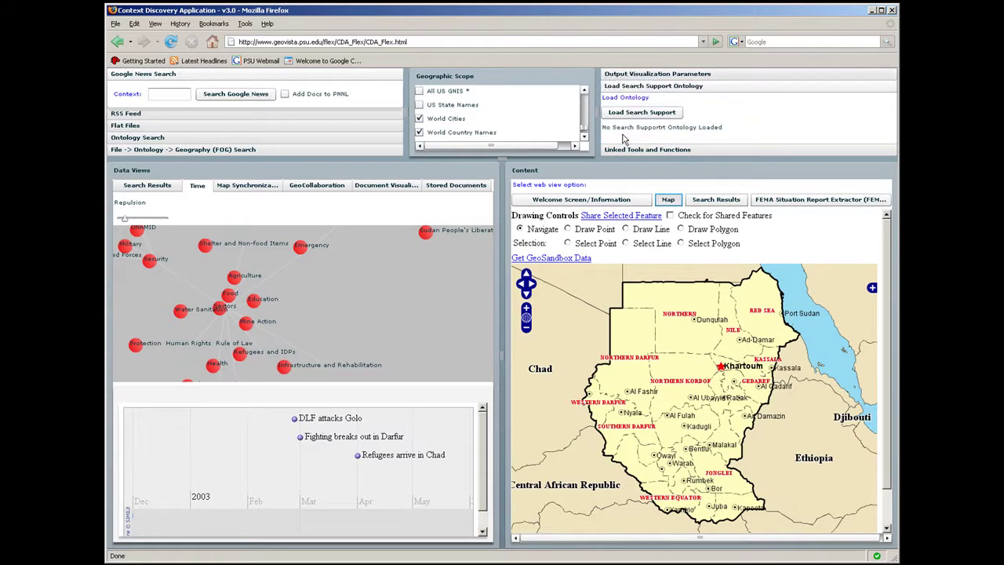
{"action": "left_click", "coordinate": [676, 114]}
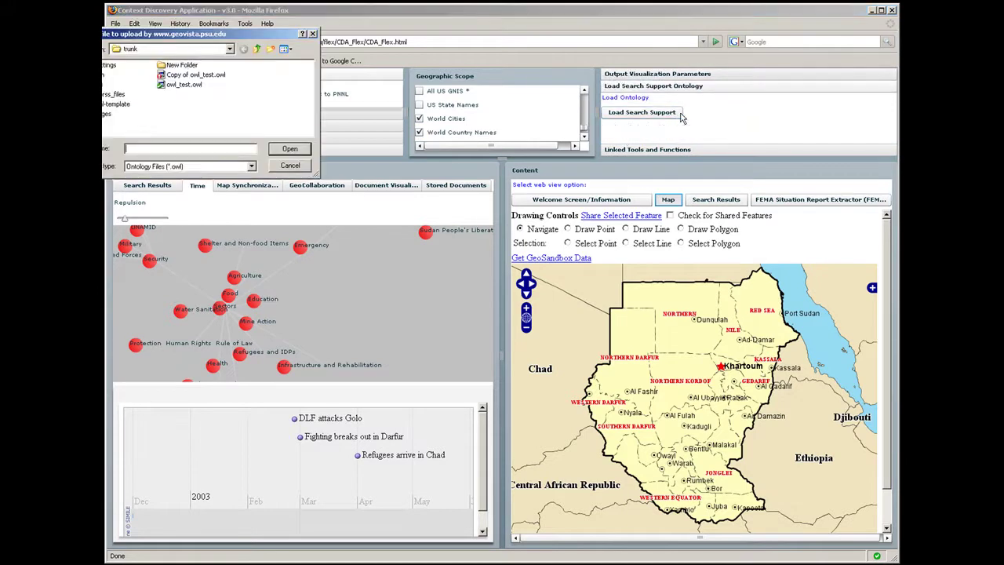
{"action": "left_click", "coordinate": [196, 86]}
{"action": "left_click", "coordinate": [288, 149]}
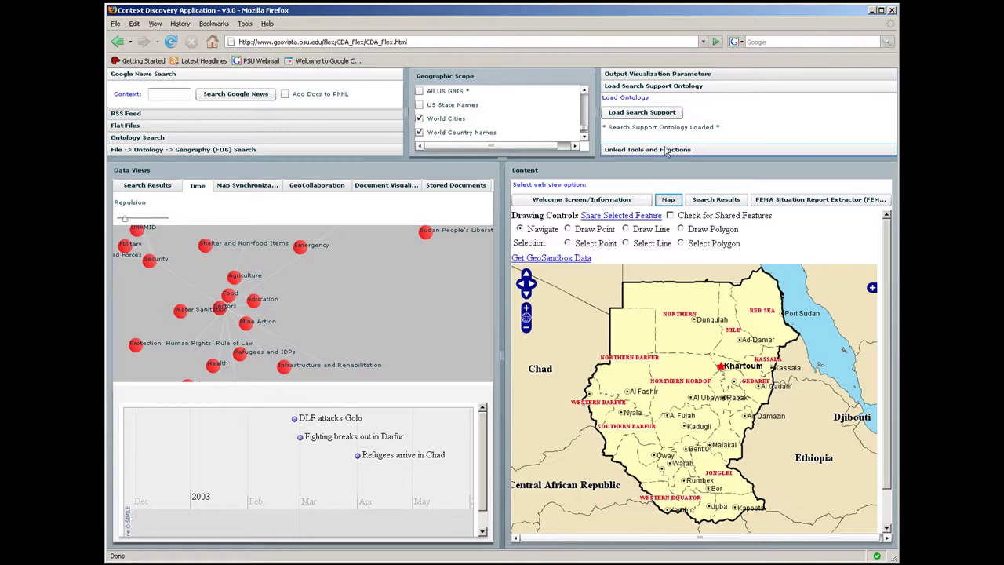
{"action": "left_click", "coordinate": [706, 150]}
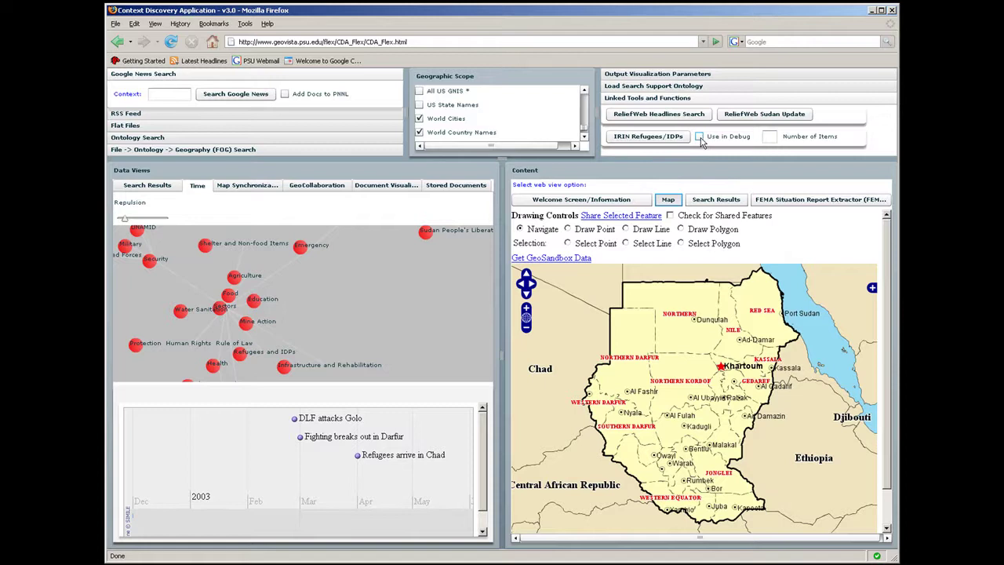
{"action": "left_click", "coordinate": [699, 138]}
Run the ReliefWeb Headlines search to highlight Military, Security, Health and Emergency concepts.
{"action": "left_click", "coordinate": [708, 115]}
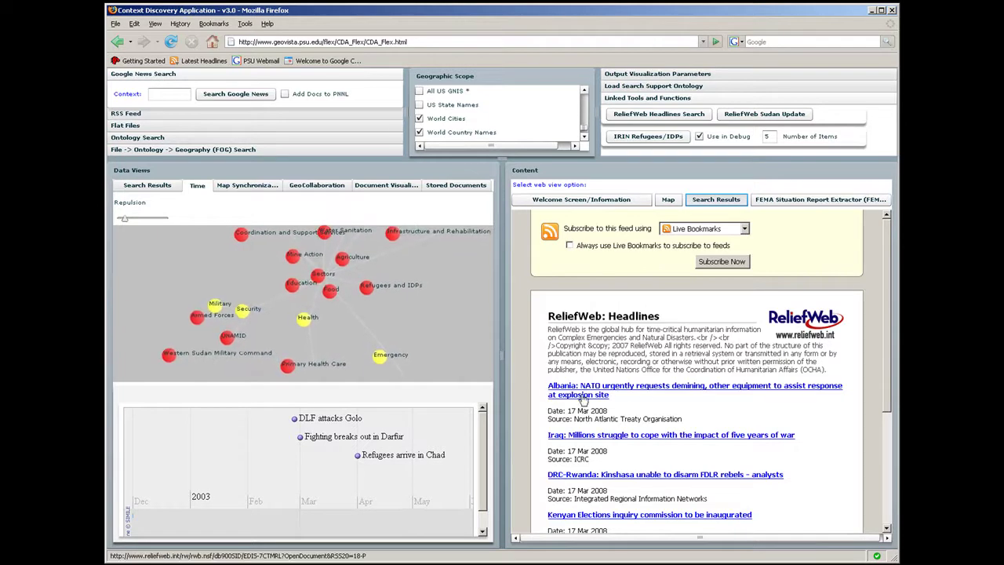
Read the Albania demining article's extracted text, then return to the 2003 time graph and map.
{"action": "left_click", "coordinate": [165, 187]}
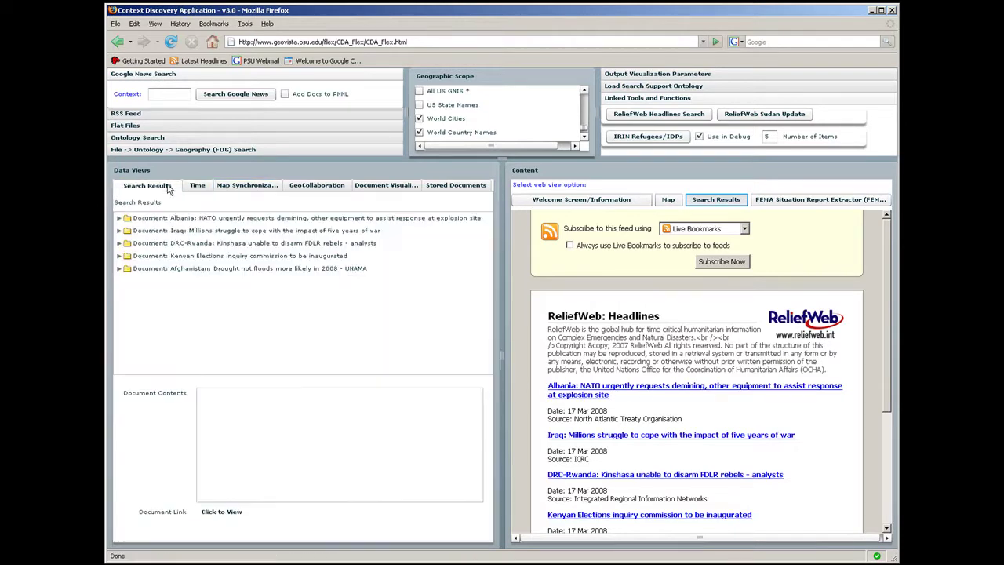
{"action": "left_click", "coordinate": [591, 391]}
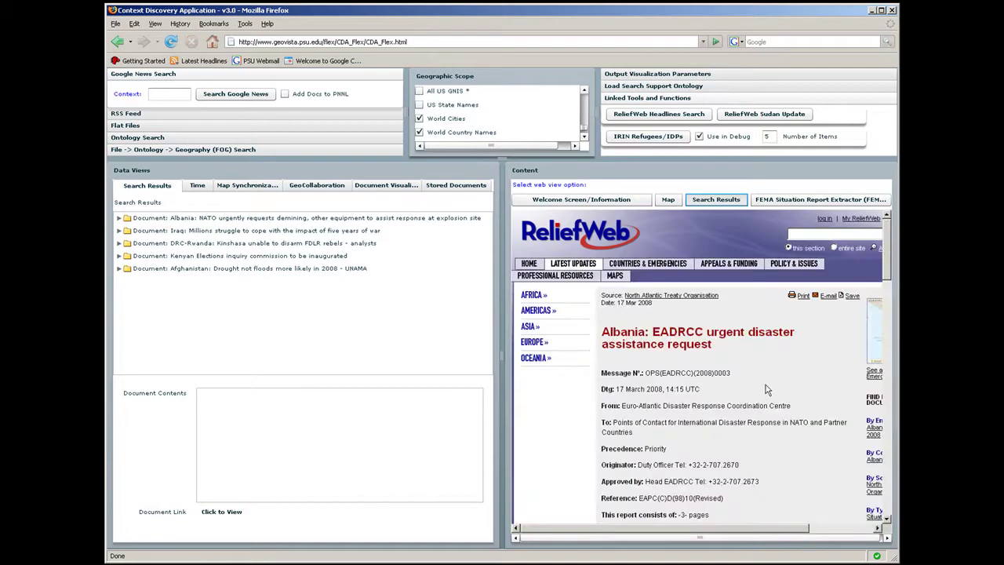
{"action": "left_click", "coordinate": [119, 218]}
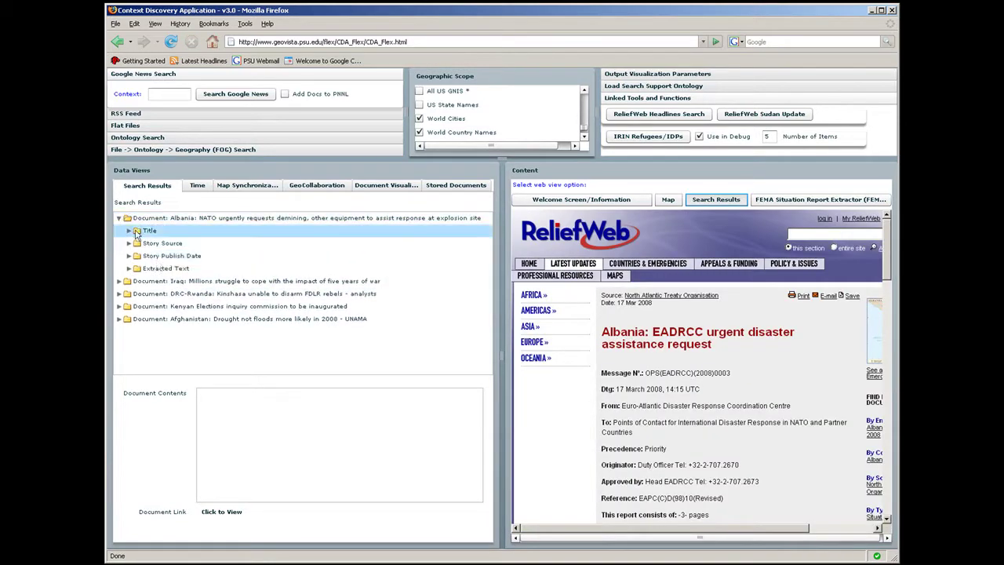
{"action": "left_click", "coordinate": [158, 269]}
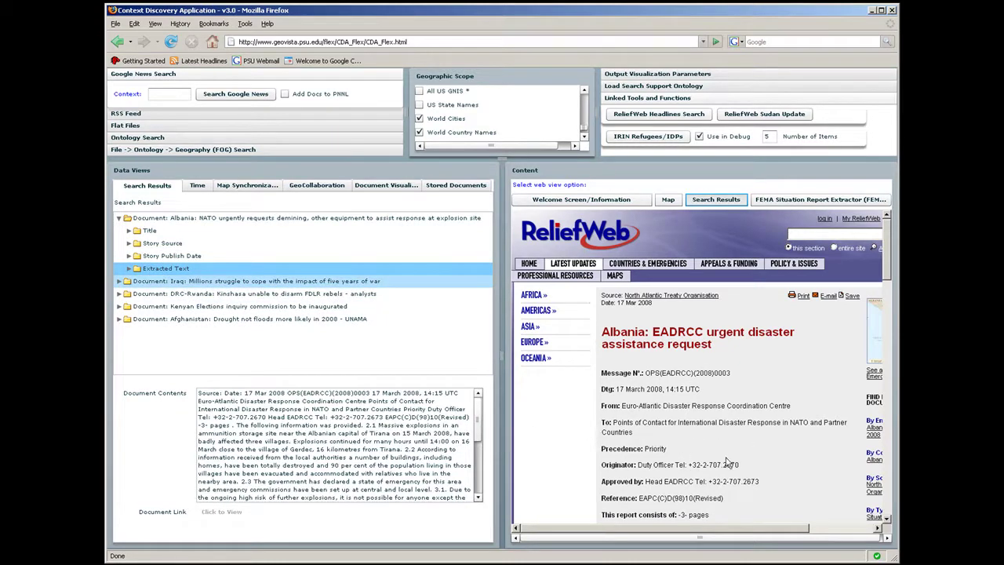
{"action": "scroll", "coordinate": [737, 461], "scroll_direction": "down", "scroll_amount": 3}
{"action": "scroll", "coordinate": [744, 459], "scroll_direction": "up", "scroll_amount": 1}
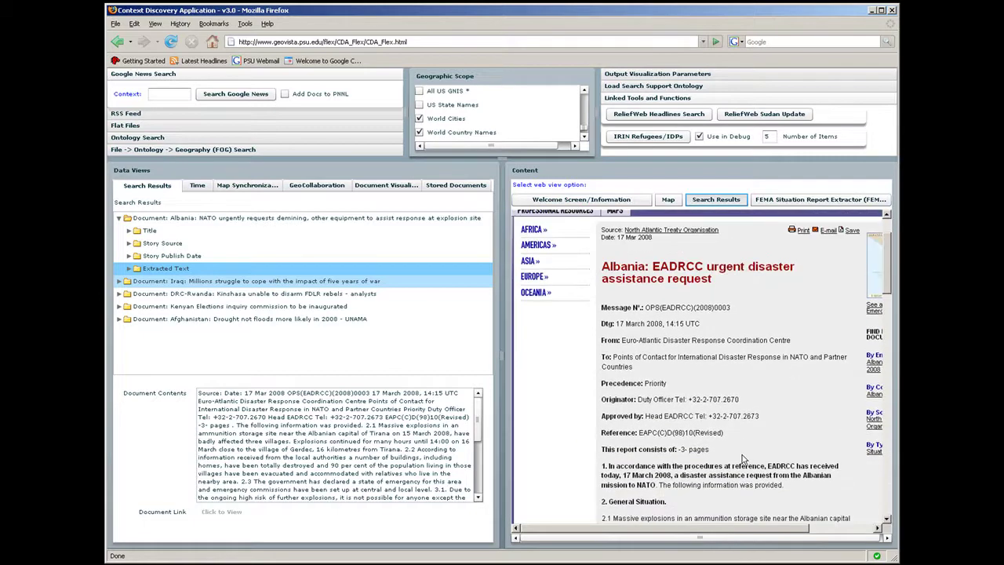
{"action": "scroll", "coordinate": [744, 459], "scroll_direction": "up", "scroll_amount": 2}
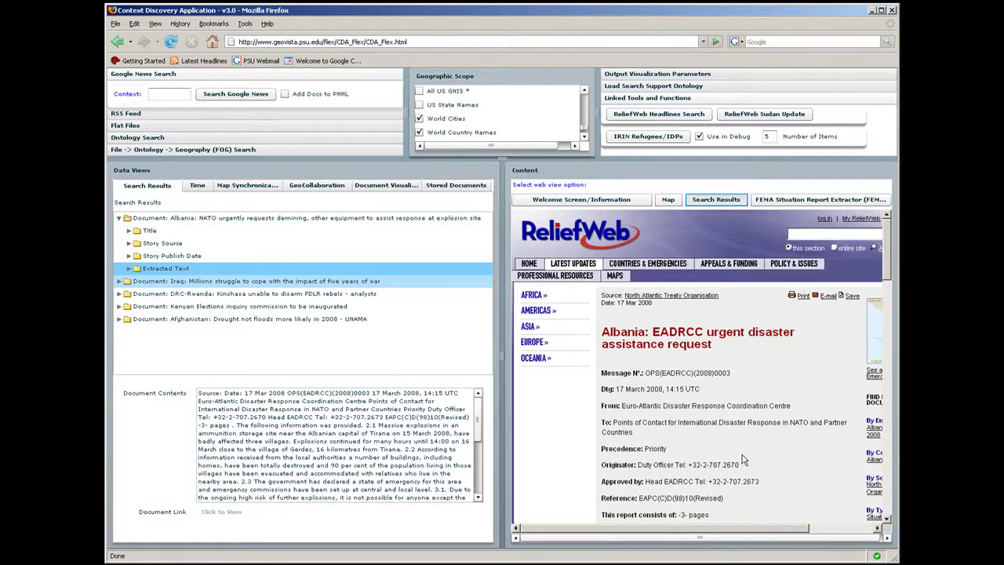
{"action": "left_click", "coordinate": [197, 187]}
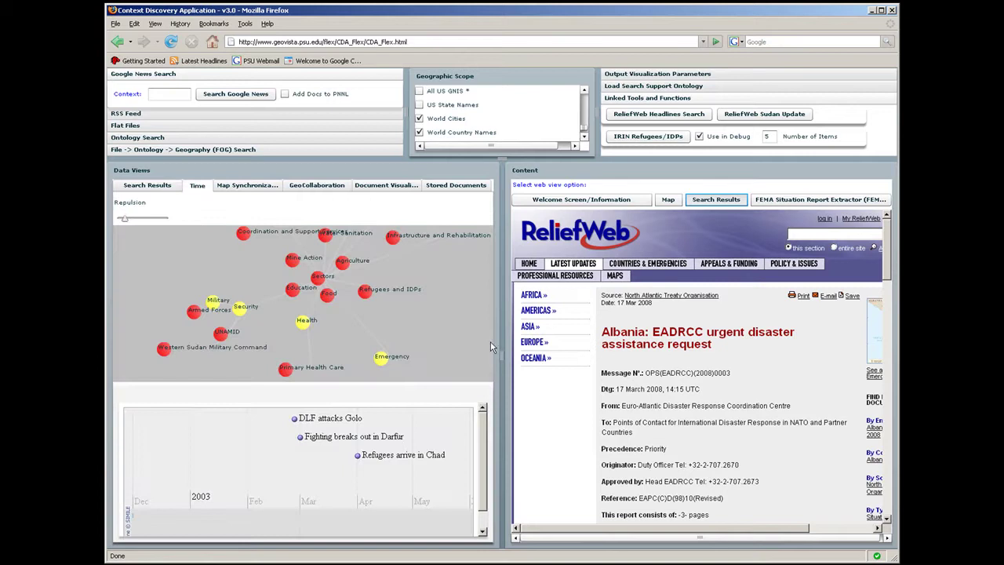
{"action": "left_click", "coordinate": [667, 201]}
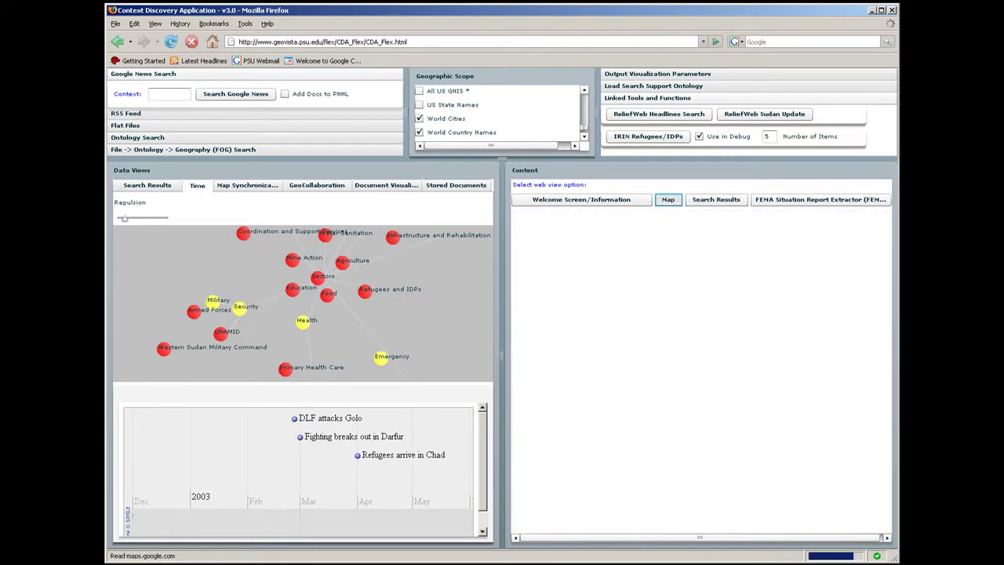
Show the output KML story arcs in Google Earth and fly to Albania's Emergency concept.
{"action": "key", "text": "alt+Tab"}
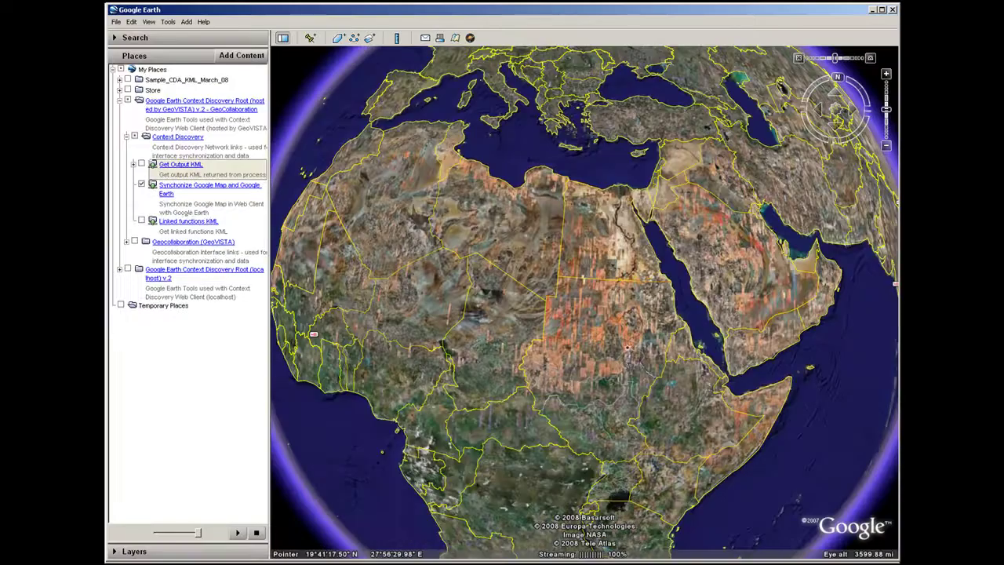
{"action": "left_click", "coordinate": [141, 165]}
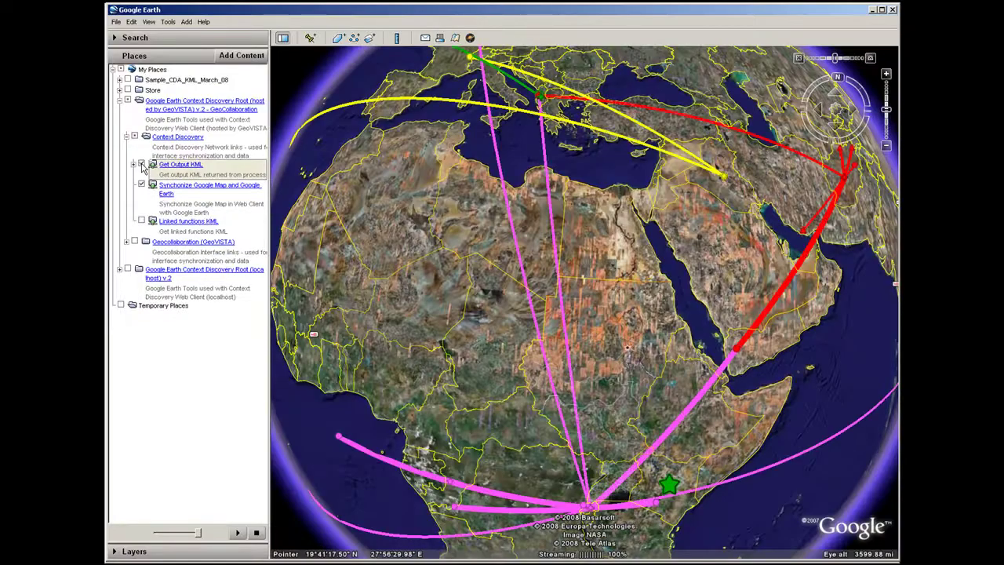
{"action": "left_click_drag", "start_coordinate": [589, 403], "coordinate": [601, 322]}
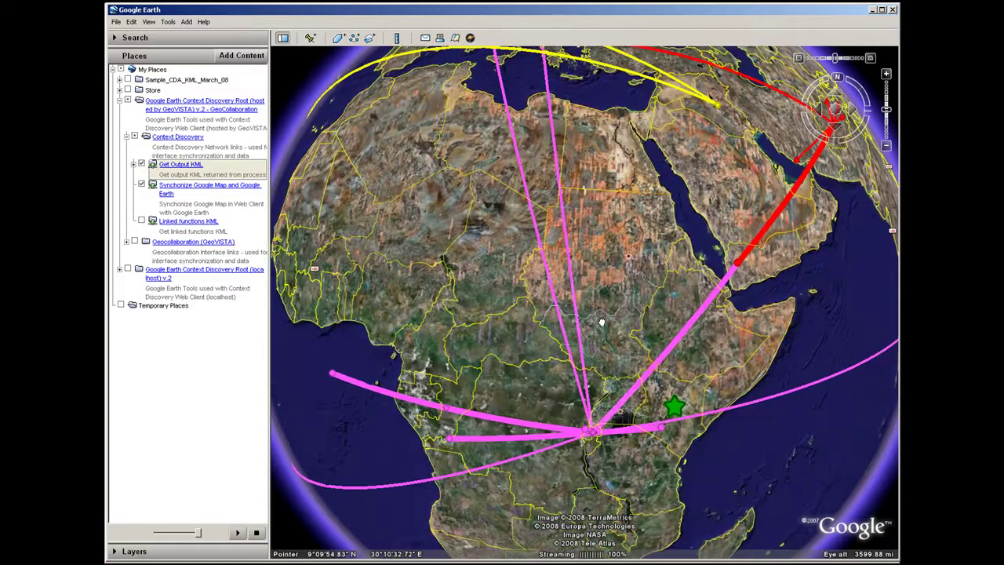
{"action": "left_click", "coordinate": [134, 164]}
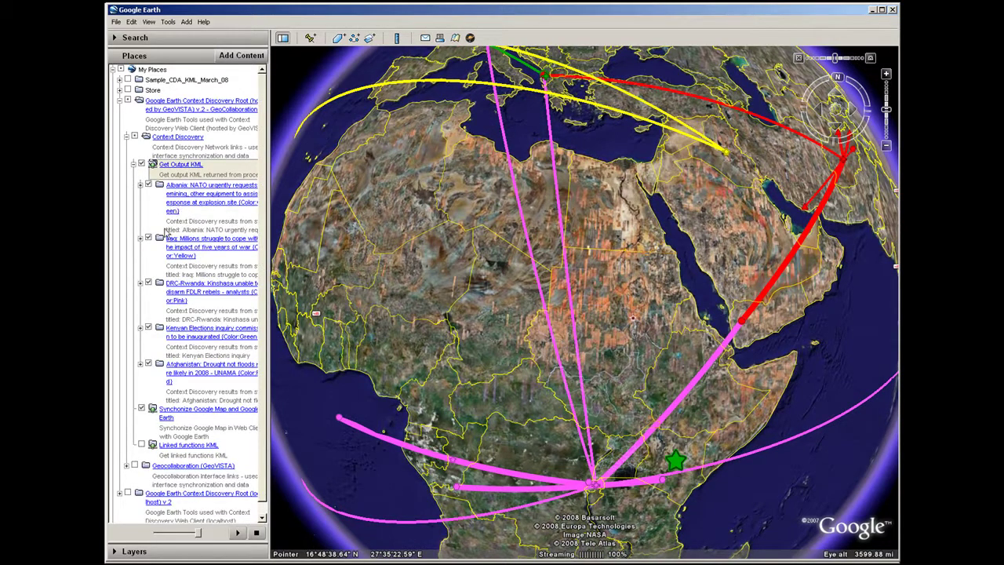
{"action": "left_click", "coordinate": [141, 185]}
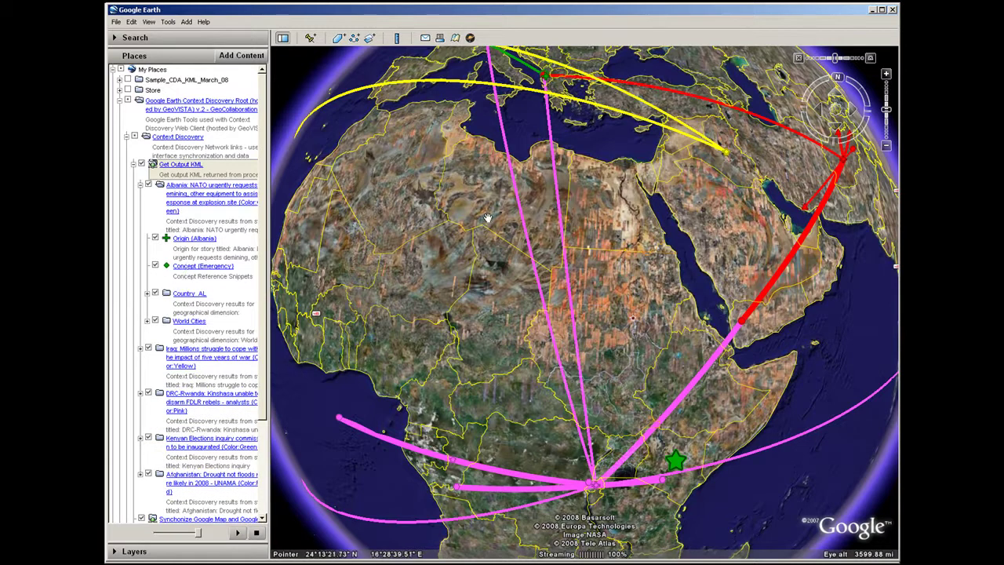
{"action": "double_click", "coordinate": [187, 268]}
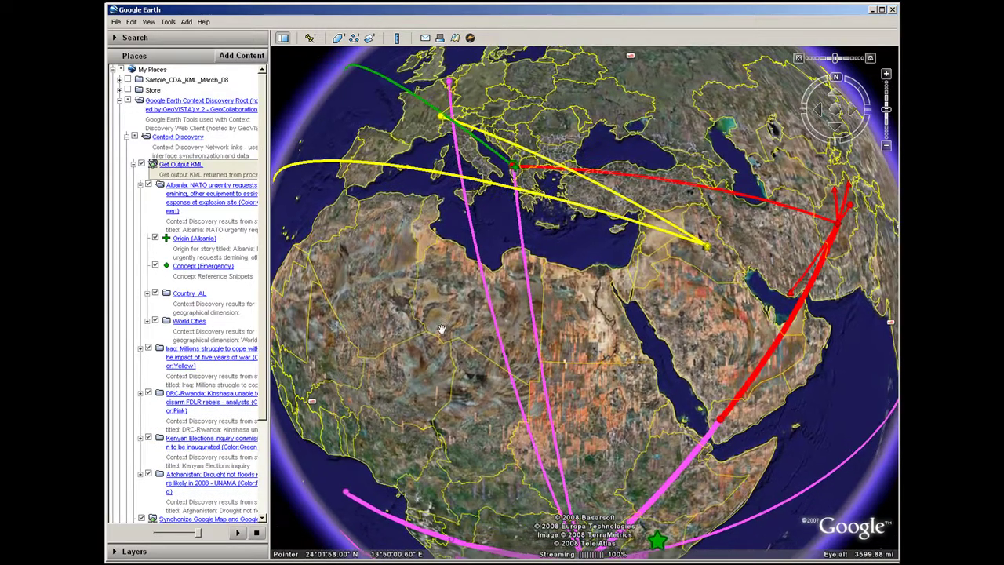
Zoom into central Albania and read the Emergency concept's reference snippets among the placemarks.
{"action": "left_click", "coordinate": [147, 293]}
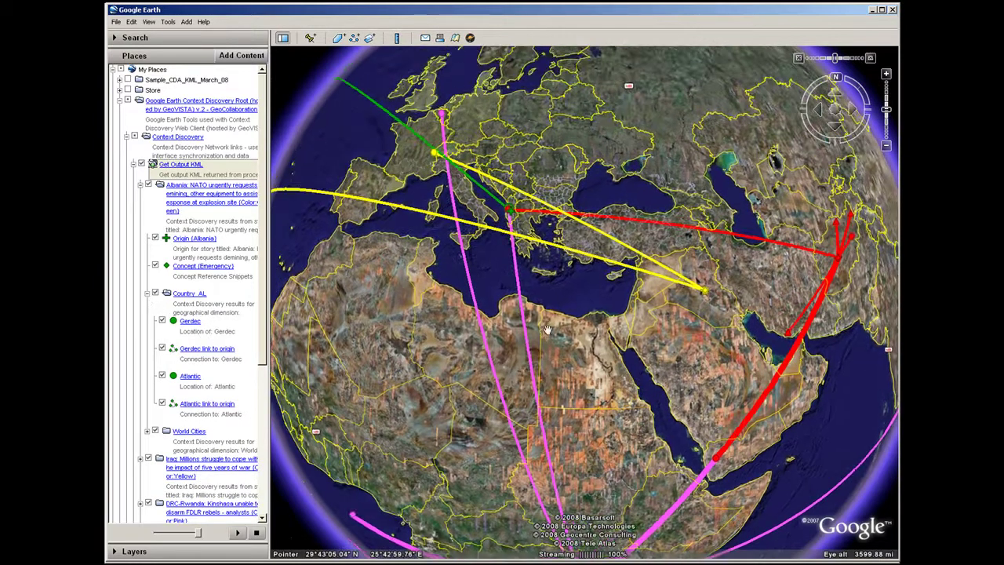
{"action": "scroll", "coordinate": [613, 382], "scroll_direction": "up", "scroll_amount": 5}
{"action": "scroll", "coordinate": [614, 381], "scroll_direction": "up", "scroll_amount": 5}
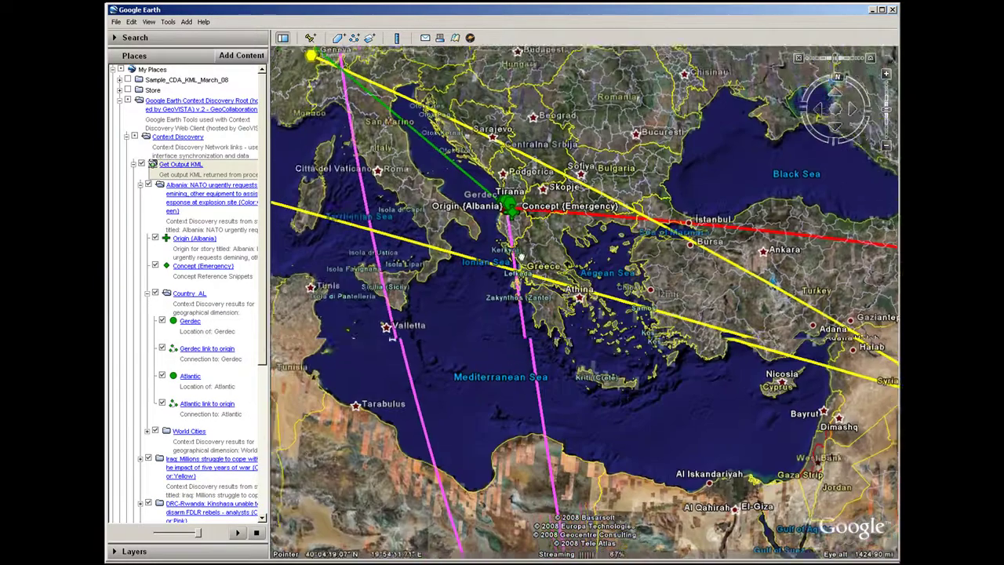
{"action": "scroll", "coordinate": [561, 306], "scroll_direction": "up", "scroll_amount": 5}
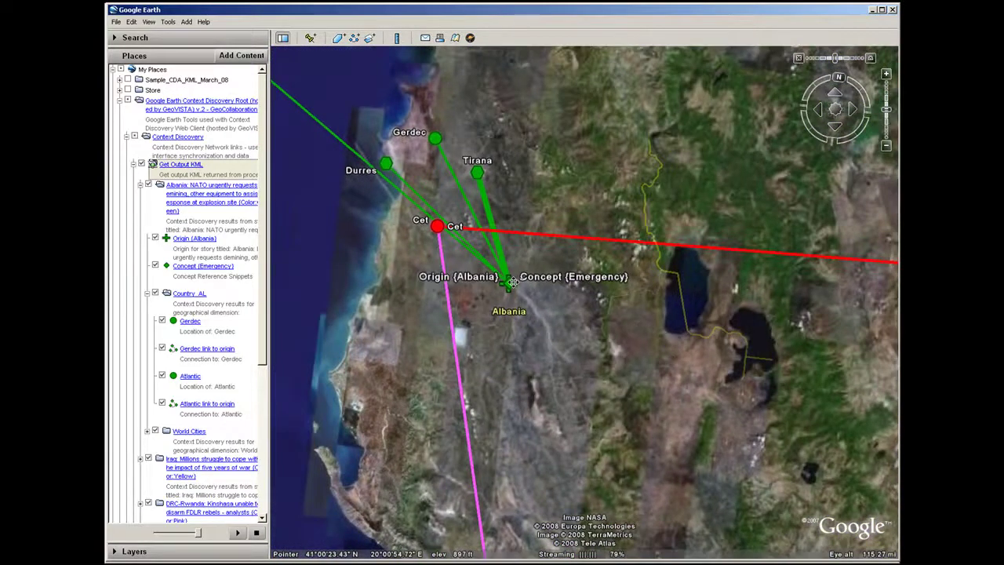
{"action": "left_click", "coordinate": [511, 282]}
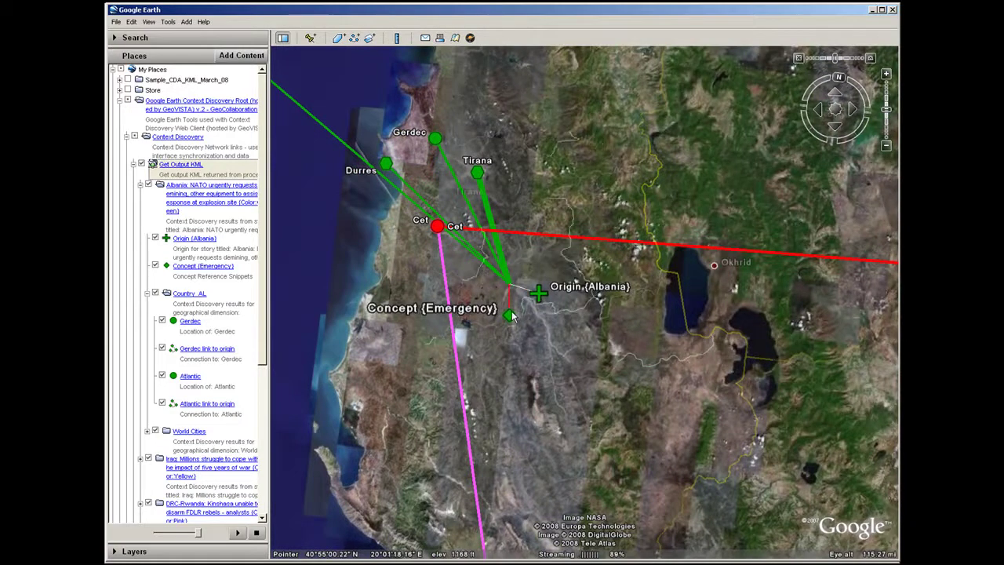
{"action": "left_click", "coordinate": [509, 314]}
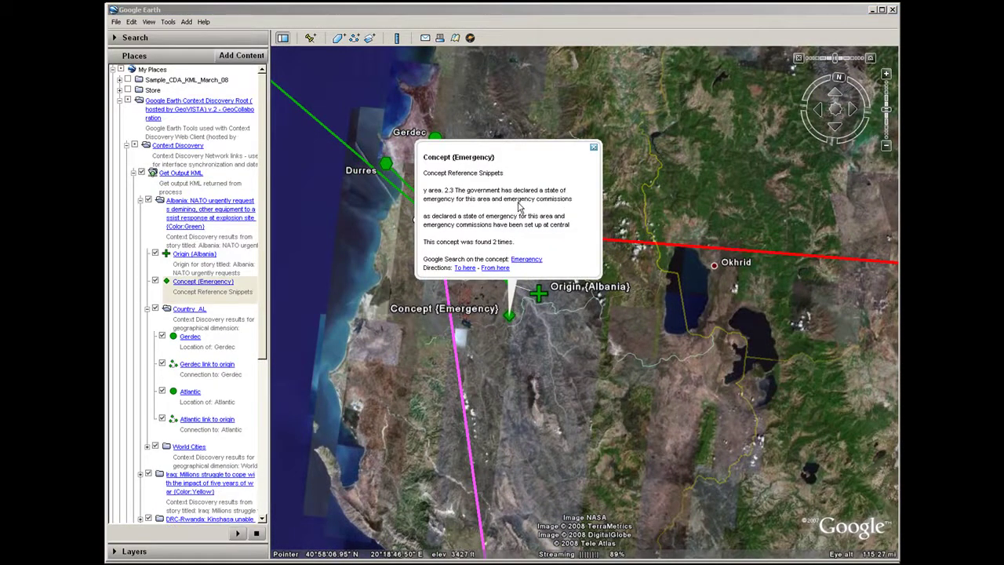
{"action": "left_click", "coordinate": [594, 150]}
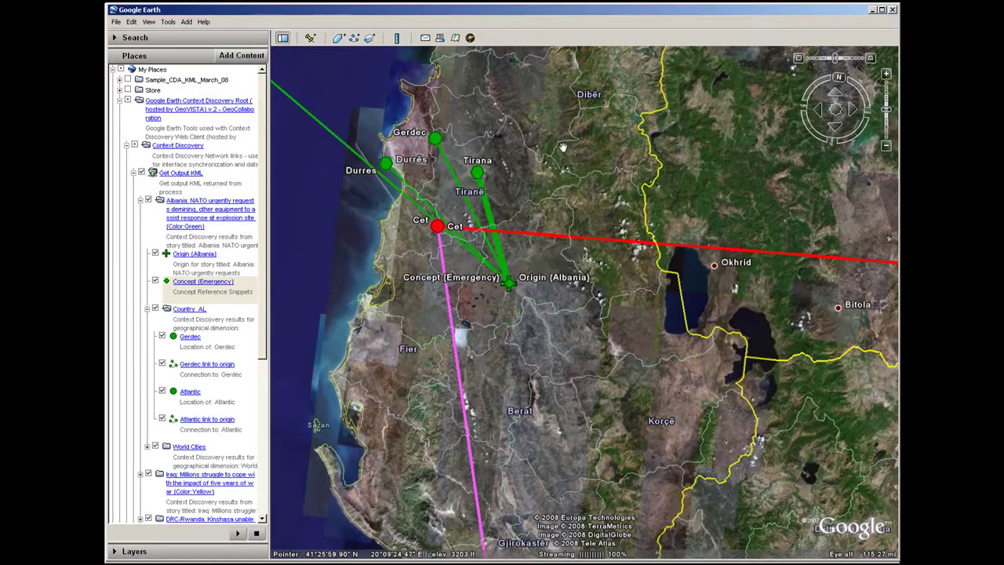
Inspect the Durres placemark and its World Cities link-to-origin details.
{"action": "left_click", "coordinate": [385, 162]}
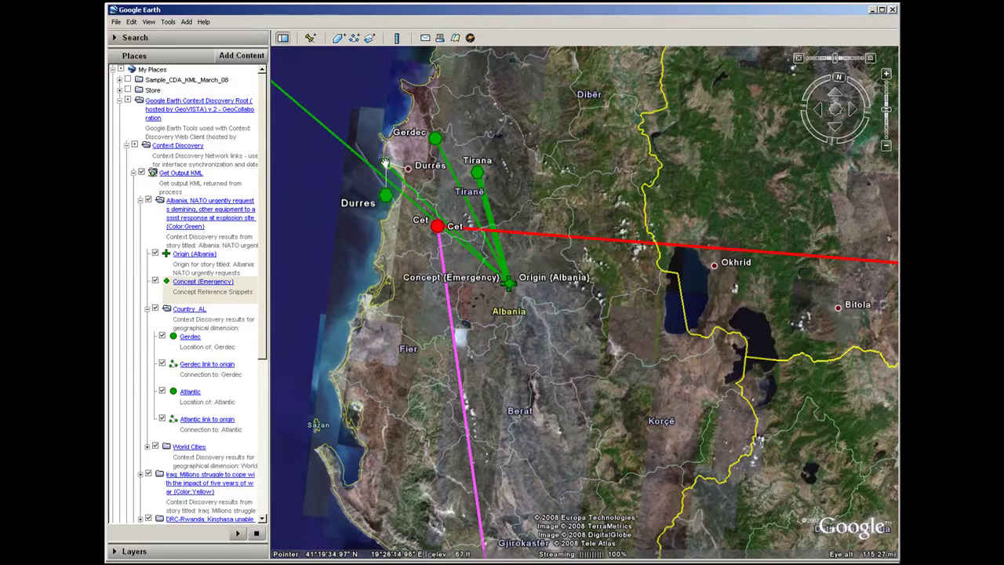
{"action": "left_click", "coordinate": [386, 195]}
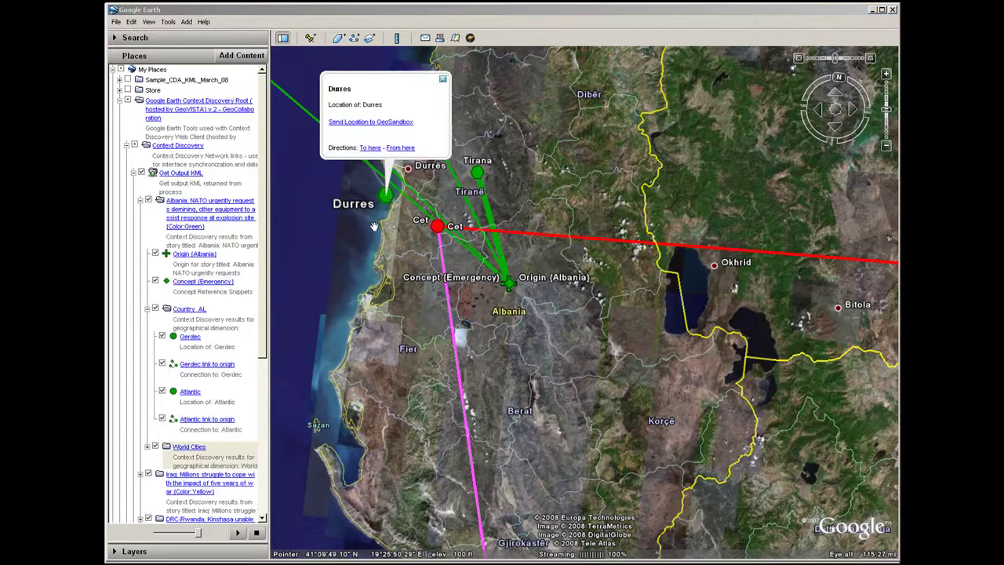
{"action": "left_click", "coordinate": [148, 447]}
{"action": "left_click", "coordinate": [197, 452]}
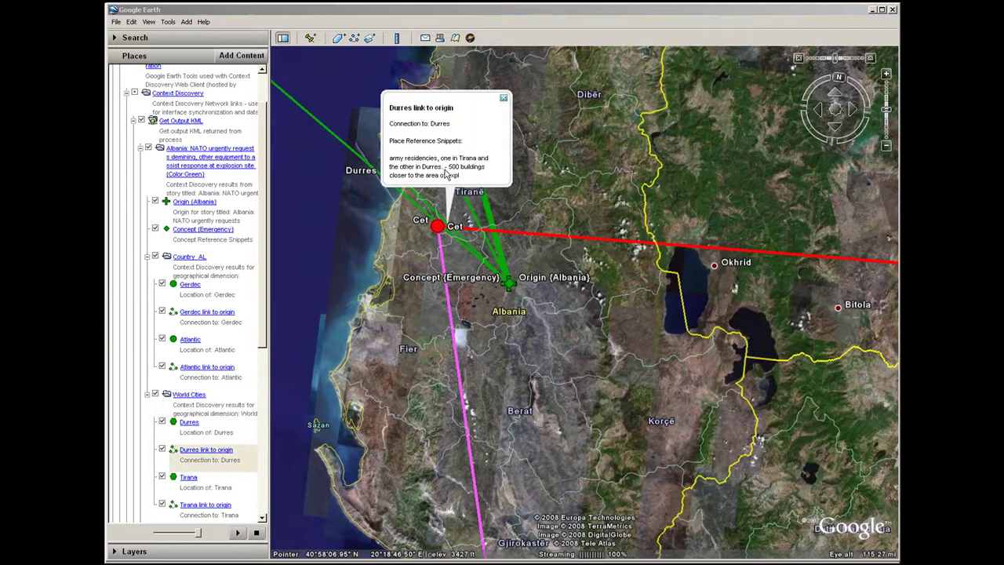
{"action": "left_click", "coordinate": [504, 98]}
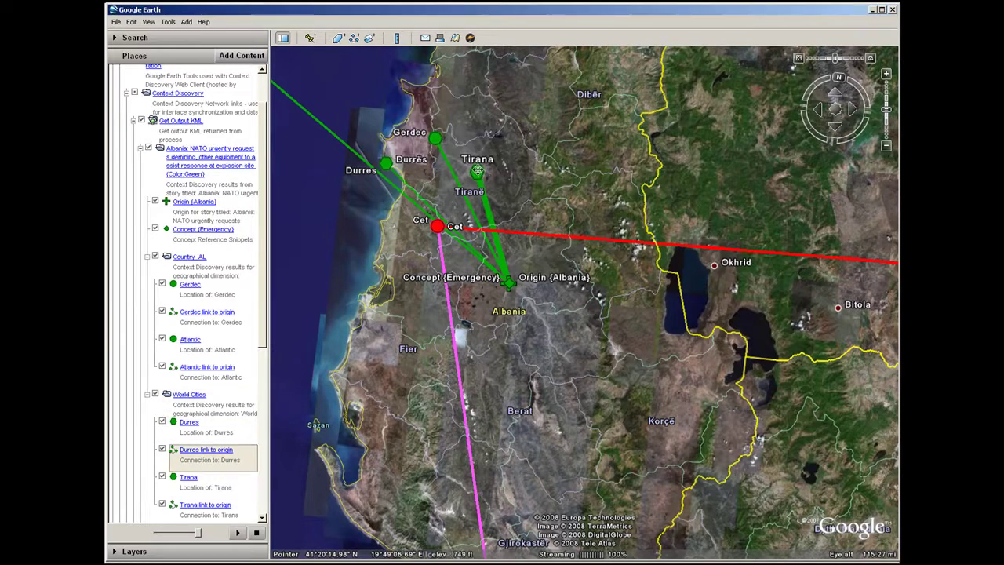
Read the Tirana link snippets, zoom out, and move Google Earth aside to reveal the 2D map.
{"action": "left_click", "coordinate": [477, 205]}
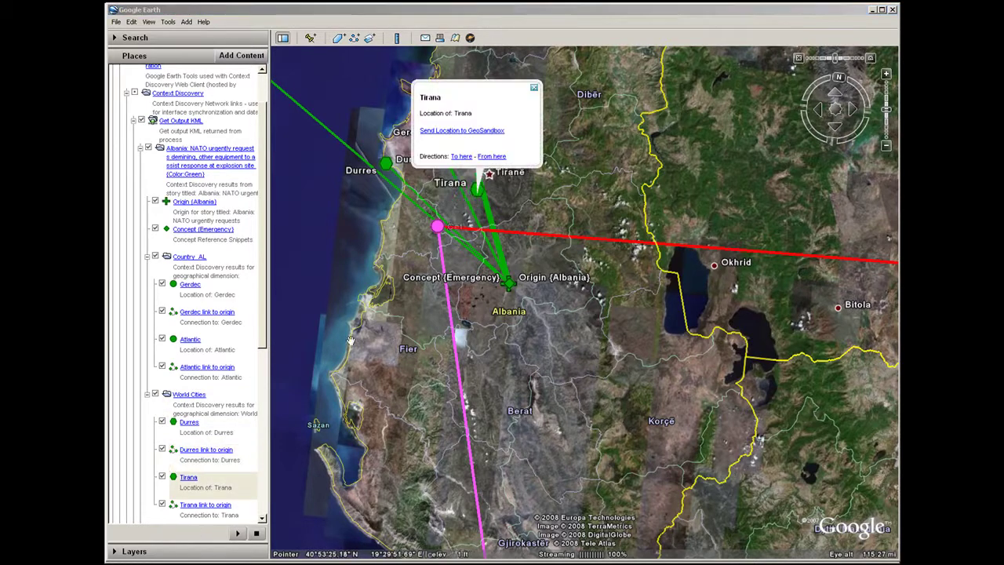
{"action": "left_click", "coordinate": [182, 506]}
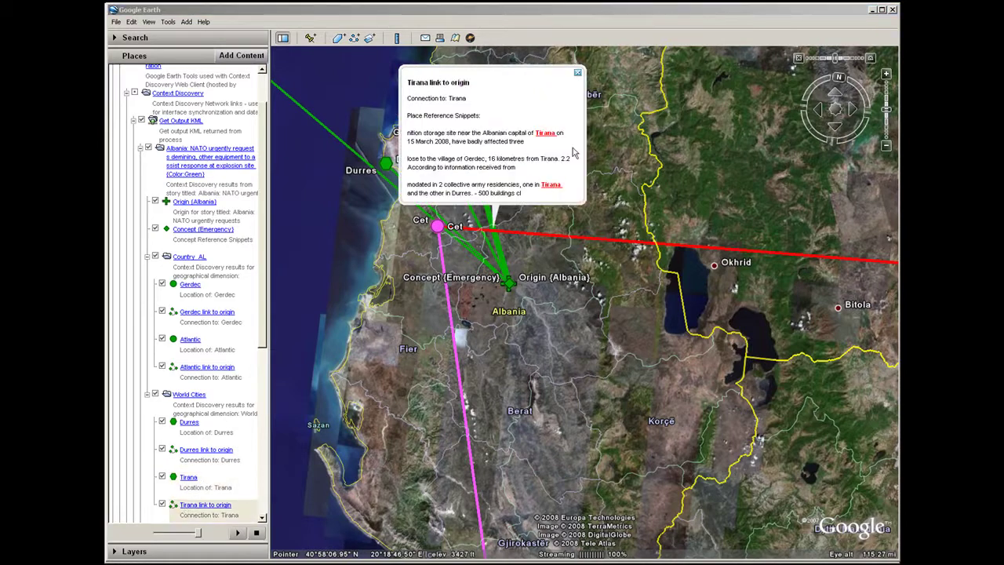
{"action": "left_click", "coordinate": [577, 73]}
{"action": "scroll", "coordinate": [551, 307], "scroll_direction": "down", "scroll_amount": 2}
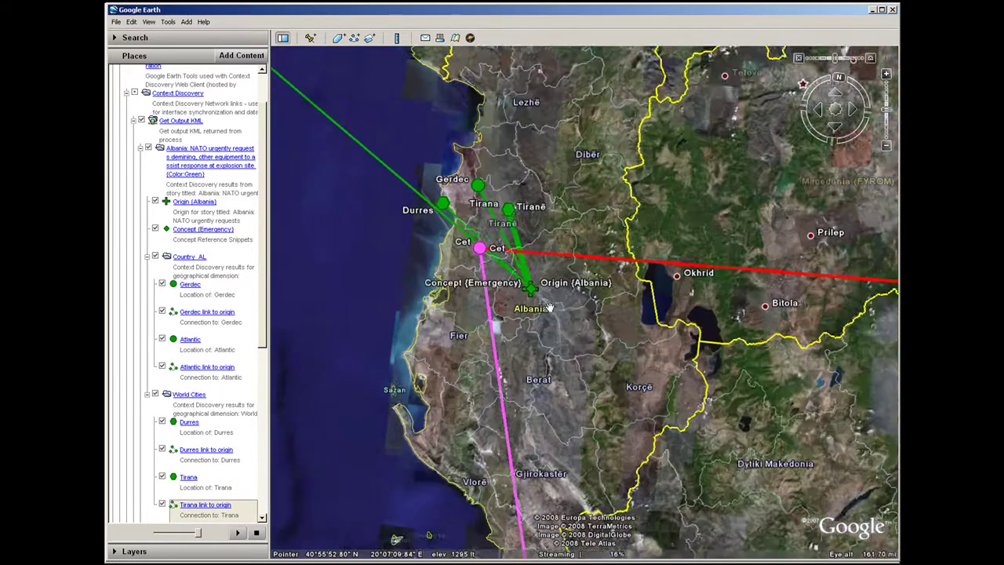
{"action": "scroll", "coordinate": [551, 307], "scroll_direction": "down", "scroll_amount": 2}
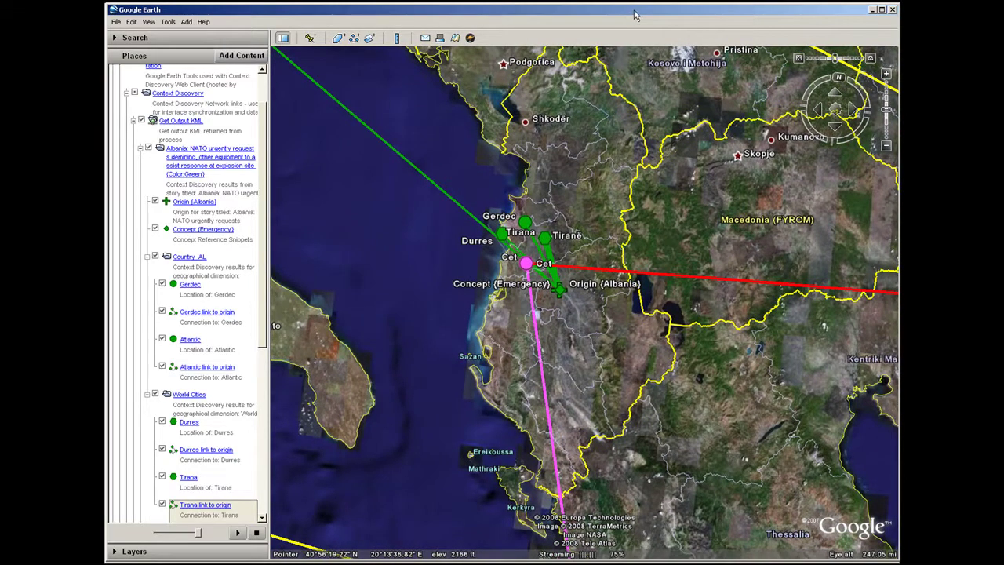
{"action": "left_click_drag", "start_coordinate": [636, 15], "coordinate": [246, 21]}
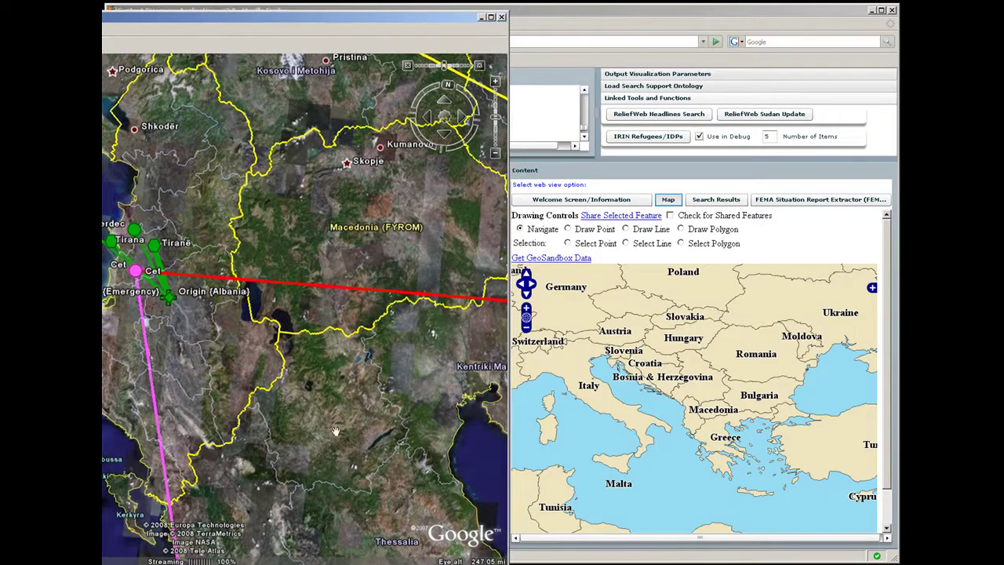
Move the Google Earth globe to Iraq so the CDA 2D map follows to the Middle East.
{"action": "scroll", "coordinate": [345, 369], "scroll_direction": "down", "scroll_amount": 4}
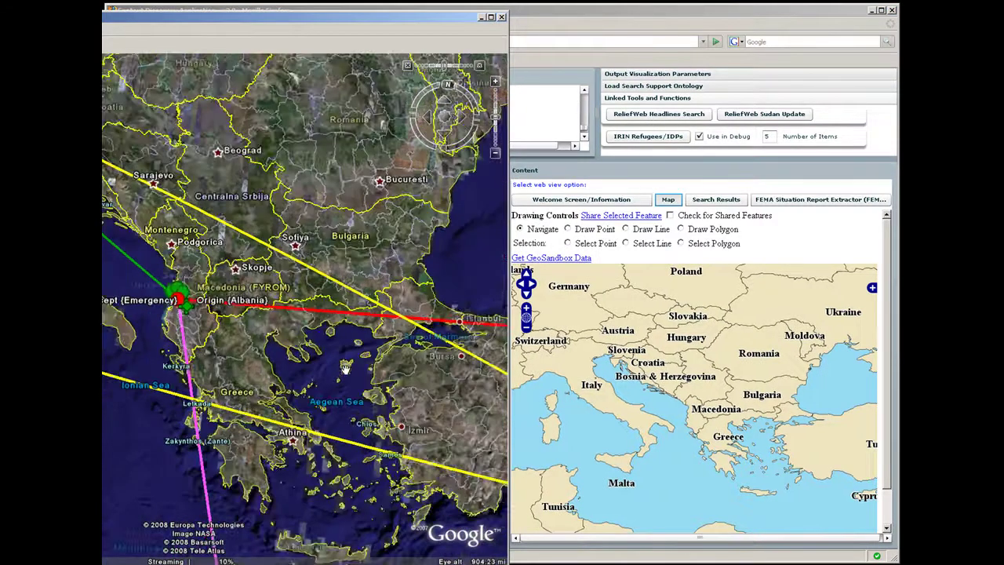
{"action": "left_click_drag", "start_coordinate": [345, 369], "coordinate": [185, 232]}
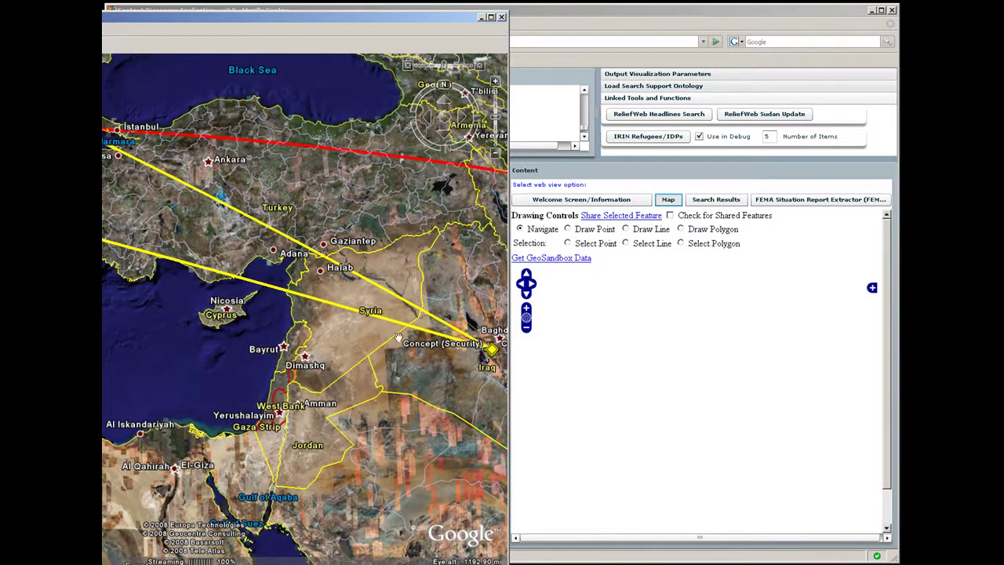
{"action": "left_click_drag", "start_coordinate": [396, 349], "coordinate": [265, 281]}
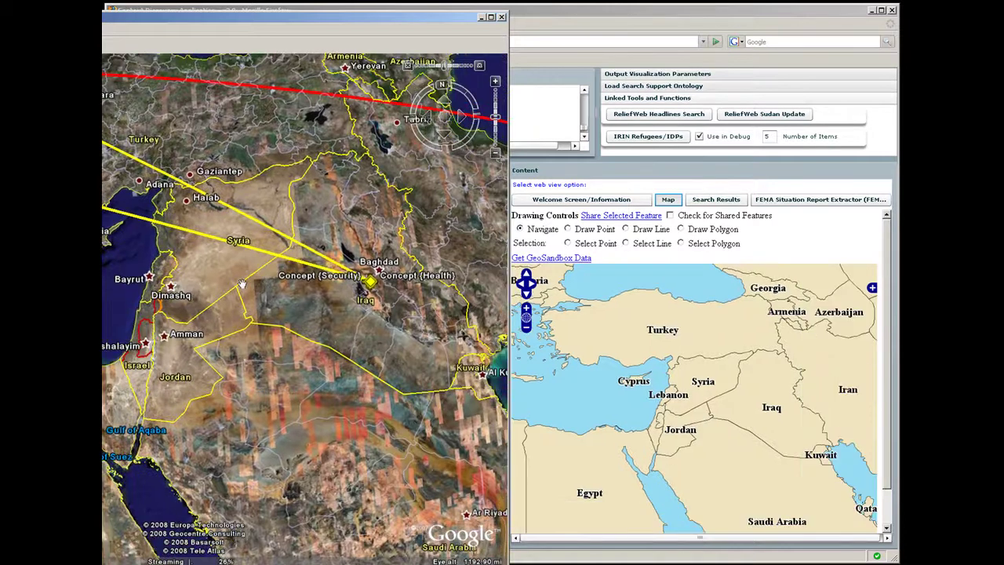
{"action": "left_click", "coordinate": [575, 17]}
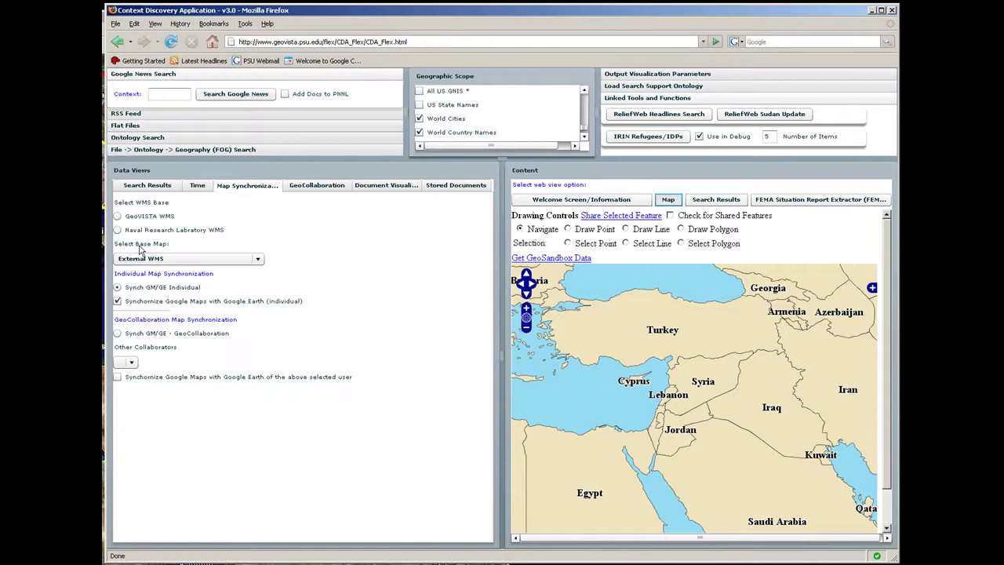
Switch the 2D base map to Google Maps and pan the synchronized Google Earth view.
{"action": "left_click", "coordinate": [239, 259]}
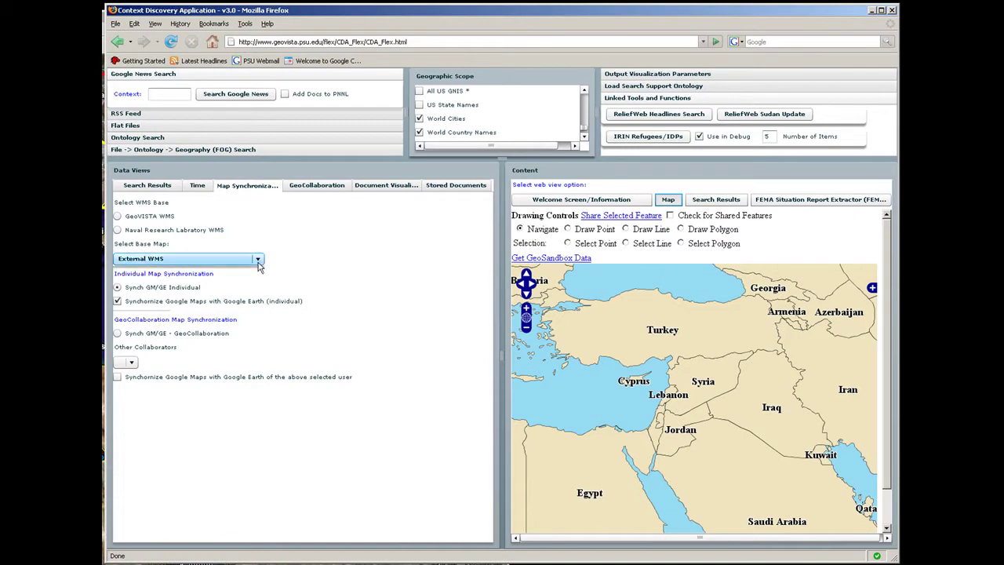
{"action": "left_click", "coordinate": [202, 288]}
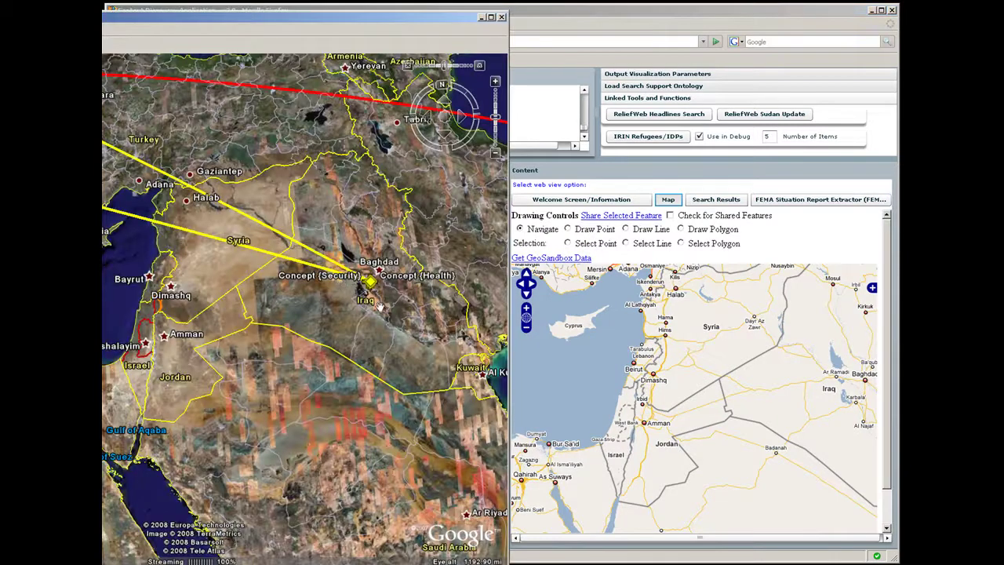
{"action": "left_click_drag", "start_coordinate": [380, 306], "coordinate": [323, 248]}
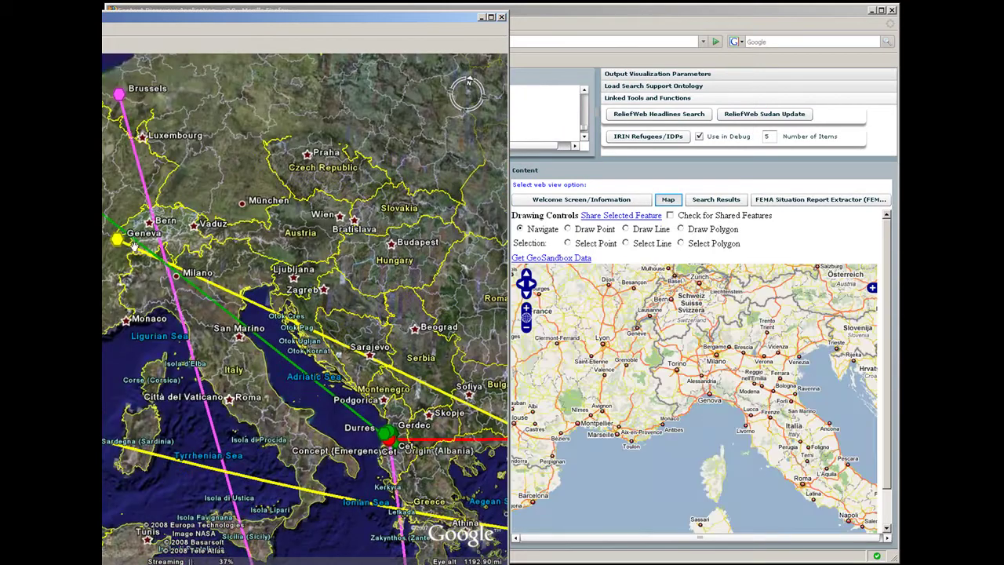
Send the Geneva placemark's location to GeoSandbox, then bring the Context Discovery page forward.
{"action": "left_click", "coordinate": [118, 240]}
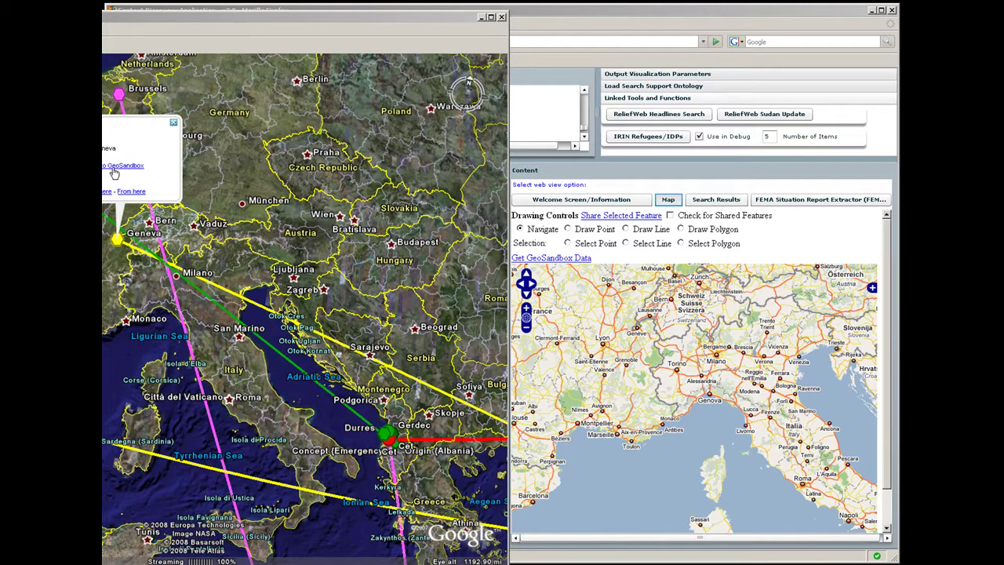
{"action": "left_click", "coordinate": [115, 171]}
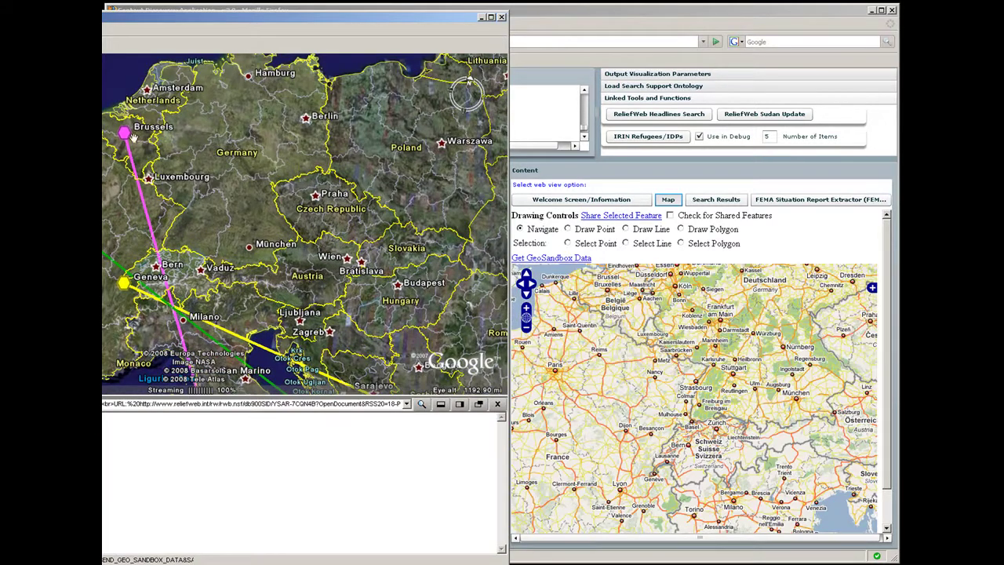
{"action": "left_click", "coordinate": [682, 16]}
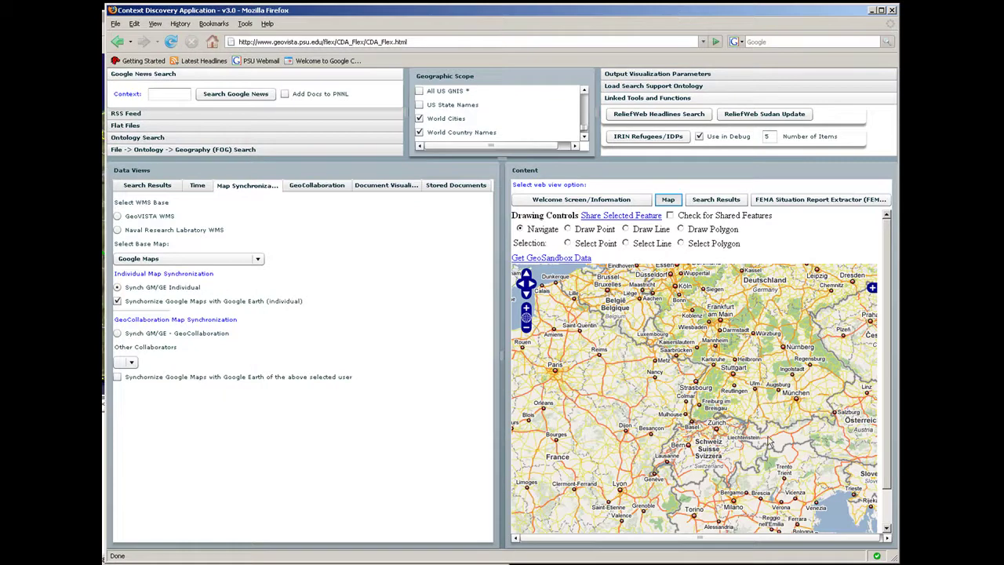
{"action": "left_click_drag", "start_coordinate": [736, 454], "coordinate": [738, 435]}
{"action": "left_click", "coordinate": [653, 466]}
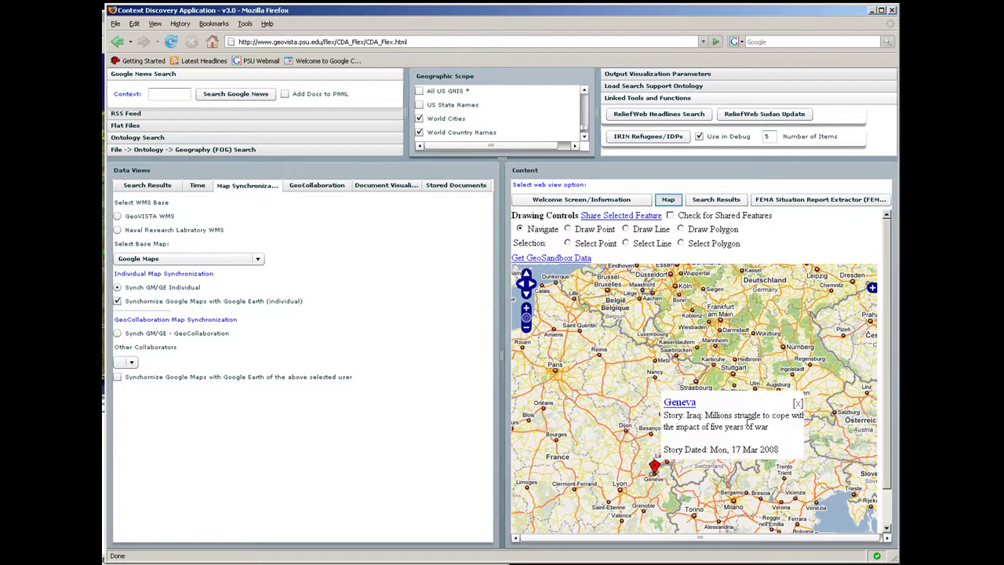
{"action": "left_click", "coordinate": [797, 404]}
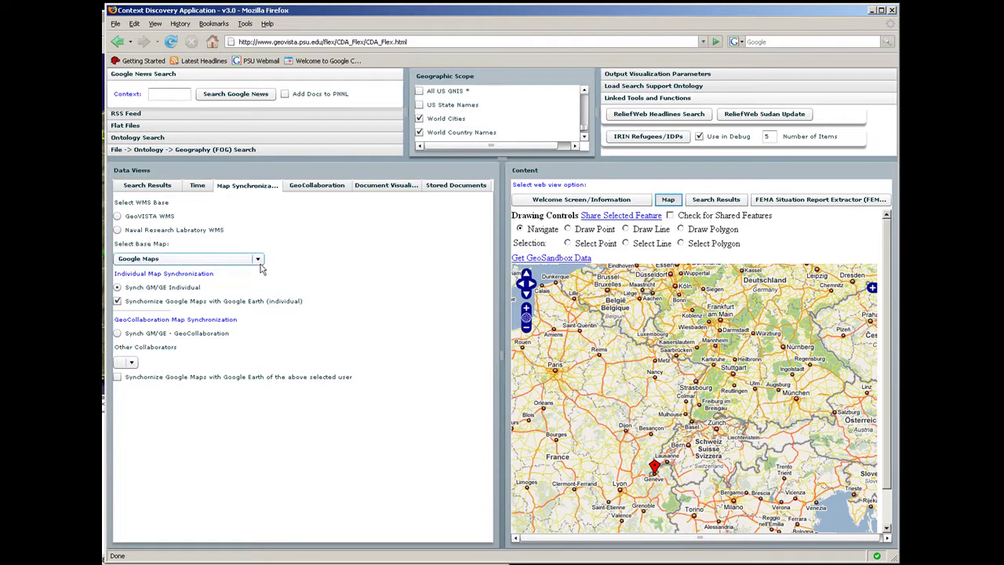
Show the Time view, spread the Emergency, Security and UNAMID nodes, and open the Women Raped event.
{"action": "left_click", "coordinate": [198, 186]}
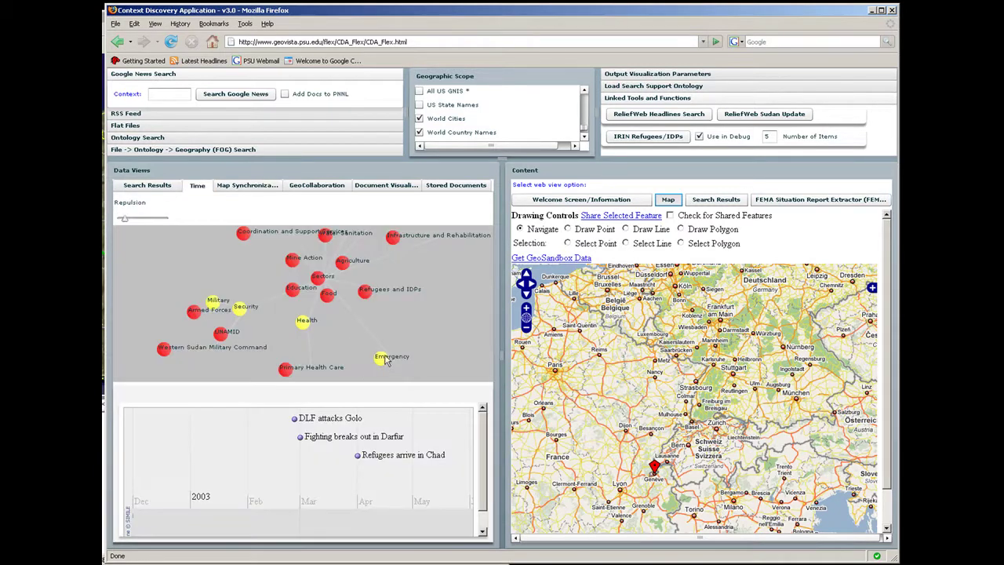
{"action": "left_click_drag", "start_coordinate": [387, 362], "coordinate": [416, 324]}
{"action": "left_click_drag", "start_coordinate": [241, 307], "coordinate": [286, 288]}
{"action": "mouse_move", "coordinate": [227, 323]}
{"action": "left_mouse_down"}
{"action": "mouse_move", "coordinate": [243, 320]}
{"action": "mouse_move", "coordinate": [232, 322]}
{"action": "left_mouse_up"}
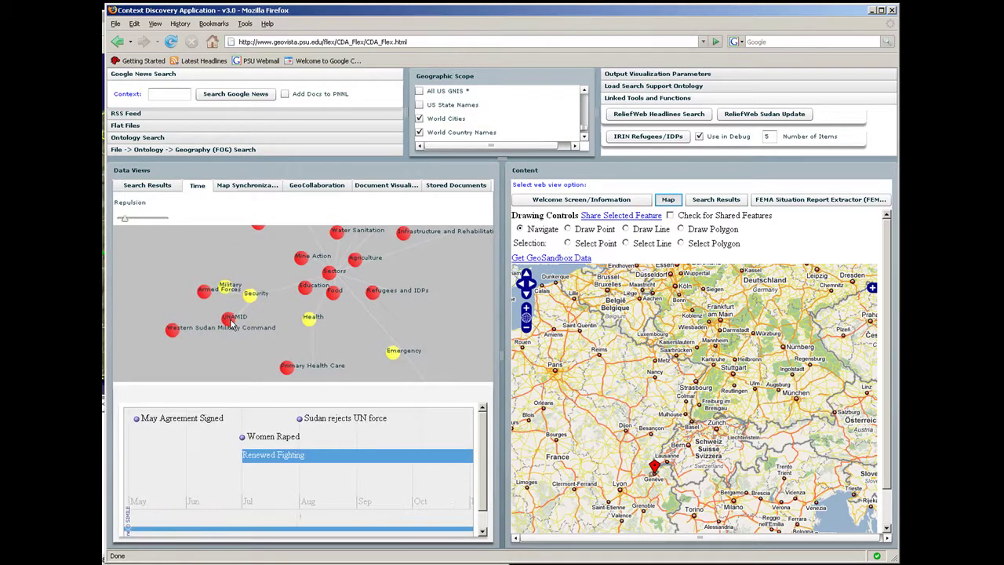
{"action": "left_click", "coordinate": [243, 440]}
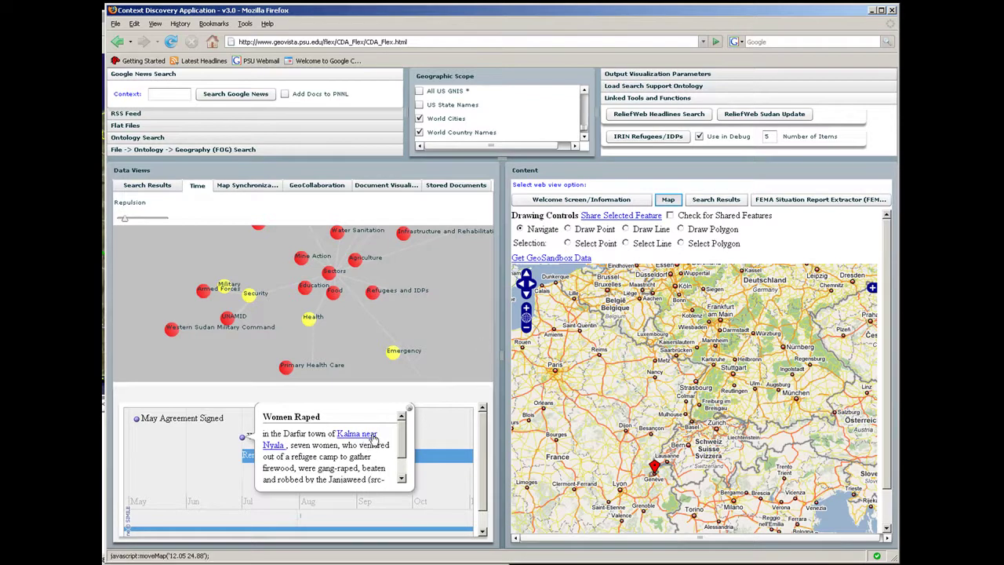
Centre the 2D map on Kalma near Nyala and zoom out three levels to show Al Fashir and Geneina.
{"action": "left_click", "coordinate": [373, 441]}
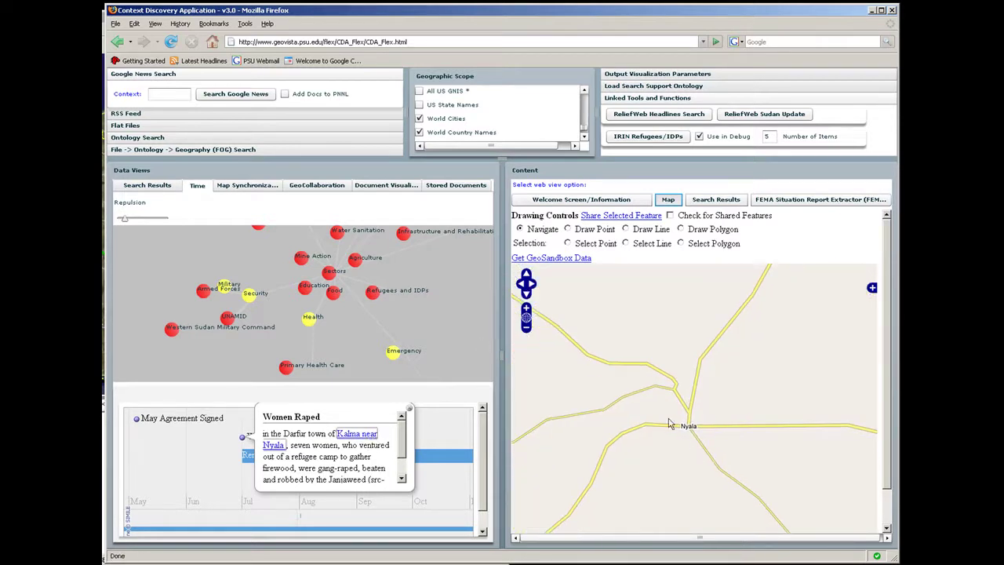
{"action": "left_click", "coordinate": [527, 328]}
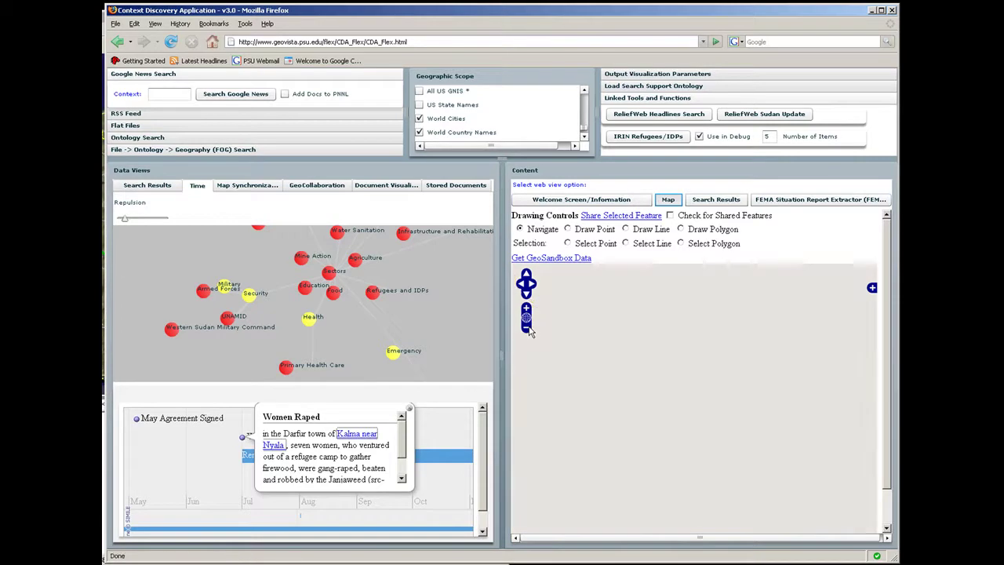
{"action": "left_click", "coordinate": [527, 329]}
{"action": "left_click", "coordinate": [527, 328]}
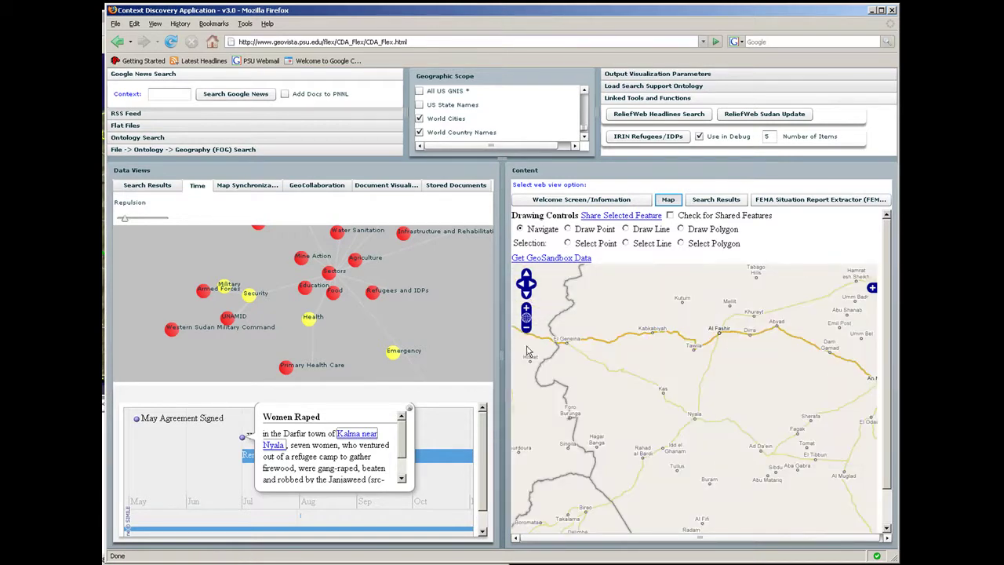
Trace a polygon around Nyala on the Darfur map with the Draw Polygon tool.
{"action": "left_click", "coordinate": [680, 230]}
{"action": "mouse_move", "coordinate": [712, 401]}
{"action": "left_mouse_down"}
{"action": "mouse_move", "coordinate": [684, 392]}
{"action": "mouse_move", "coordinate": [655, 447]}
{"action": "mouse_move", "coordinate": [710, 439]}
{"action": "mouse_move", "coordinate": [714, 424]}
{"action": "left_mouse_up"}
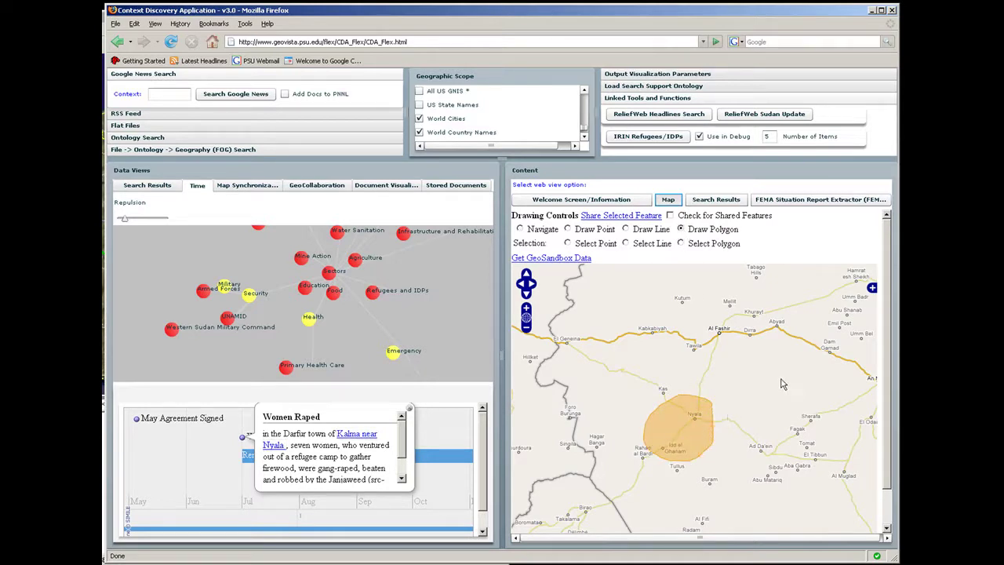